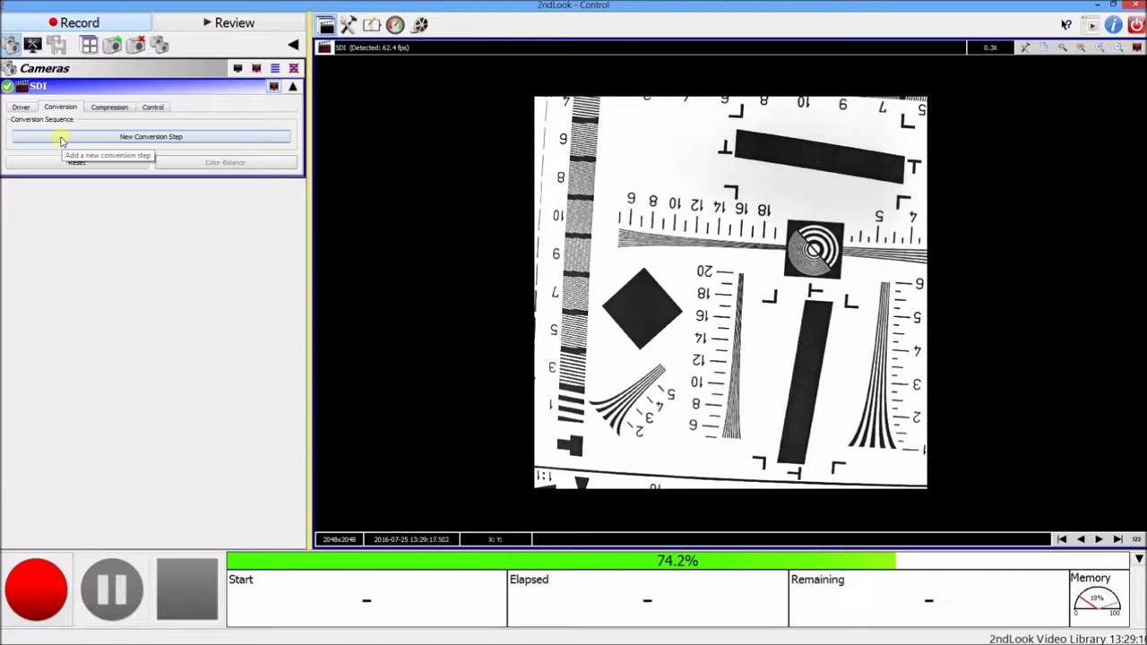
Step: Add a Rotate step to the conversion sequence and show its settings (Rotation 90, Clockwise)
{"action": "left_click", "coordinate": [62, 141]}
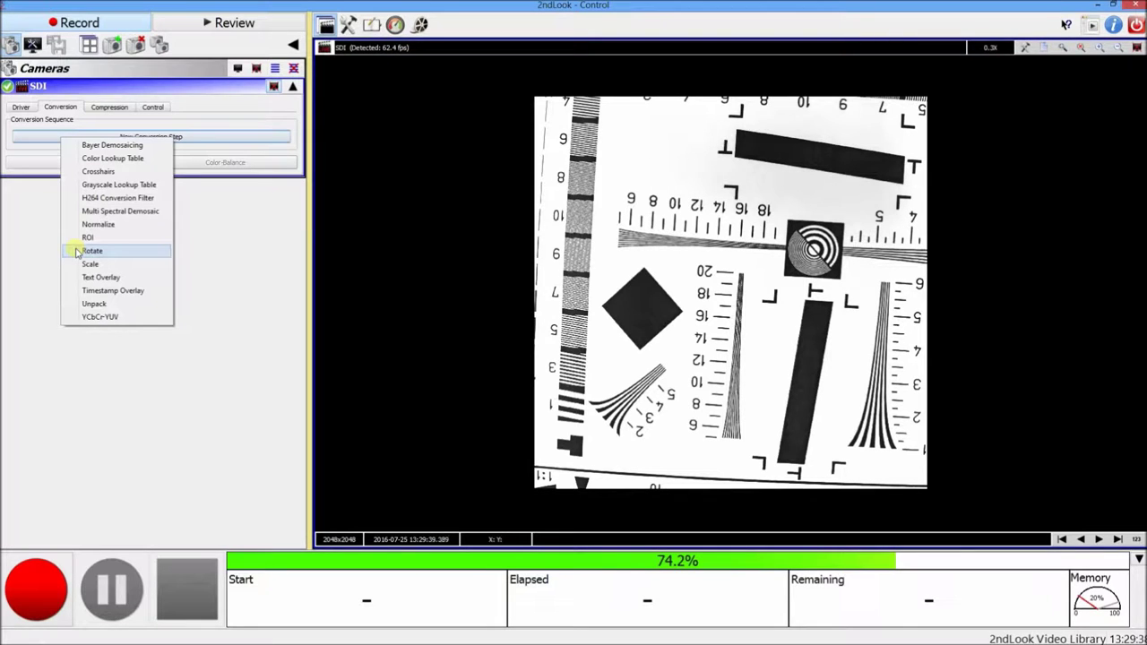
{"action": "left_click", "coordinate": [77, 252]}
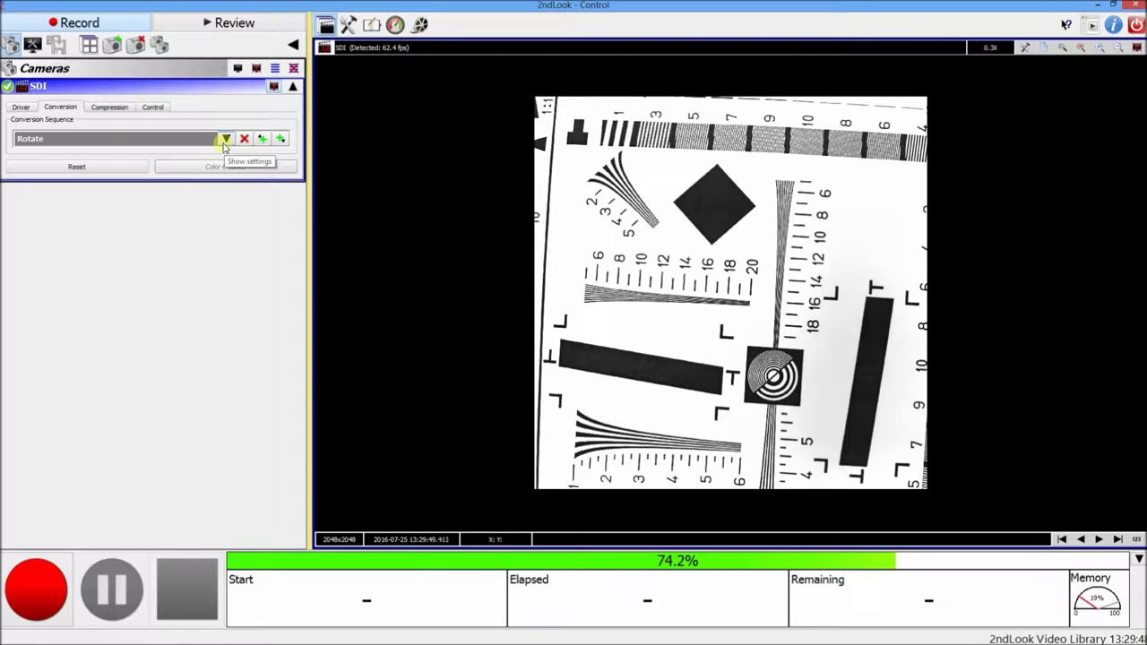
{"action": "left_click", "coordinate": [226, 140]}
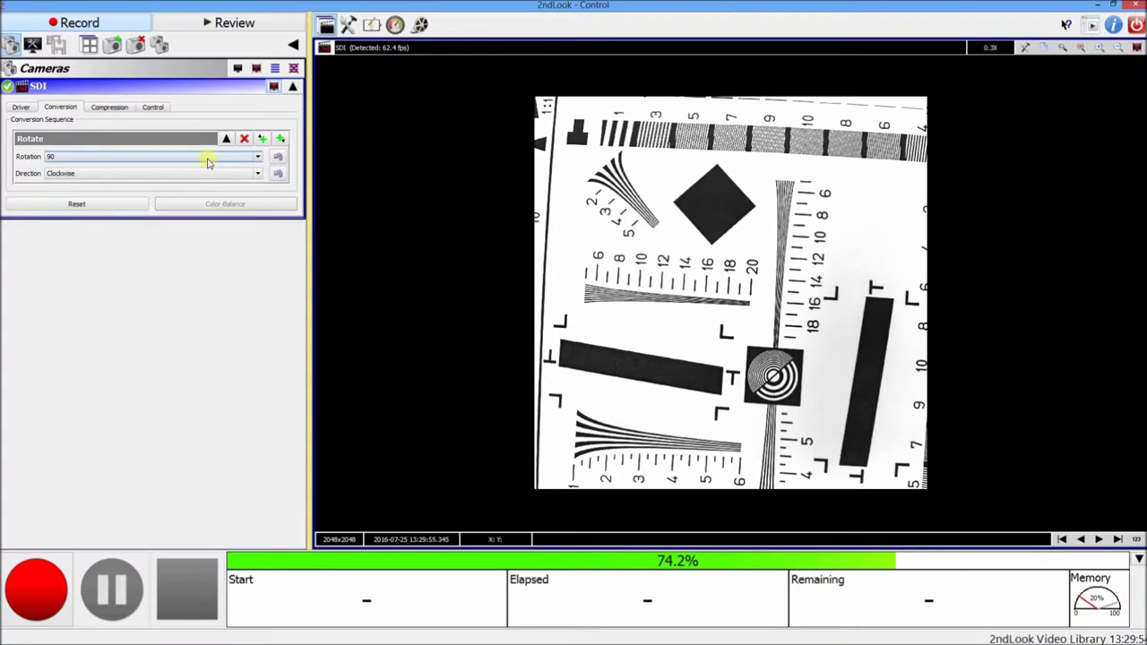
Step: Change the Rotate step's rotation from 90 to 270 degrees, keeping Direction Clockwise
{"action": "left_click", "coordinate": [207, 159]}
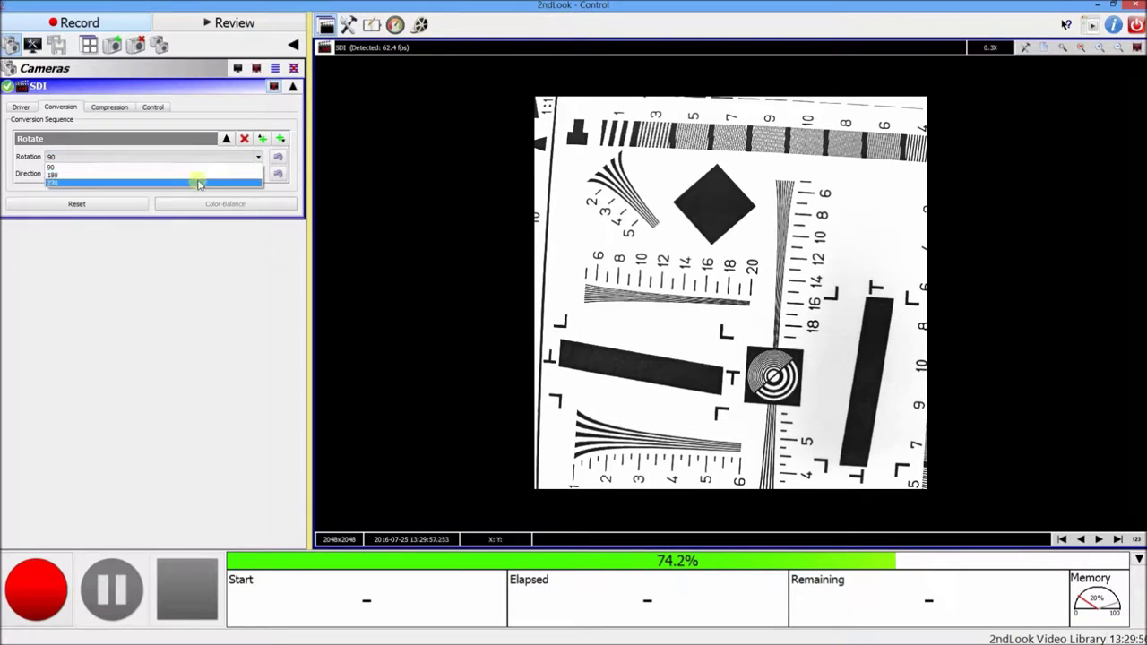
{"action": "left_click", "coordinate": [199, 183]}
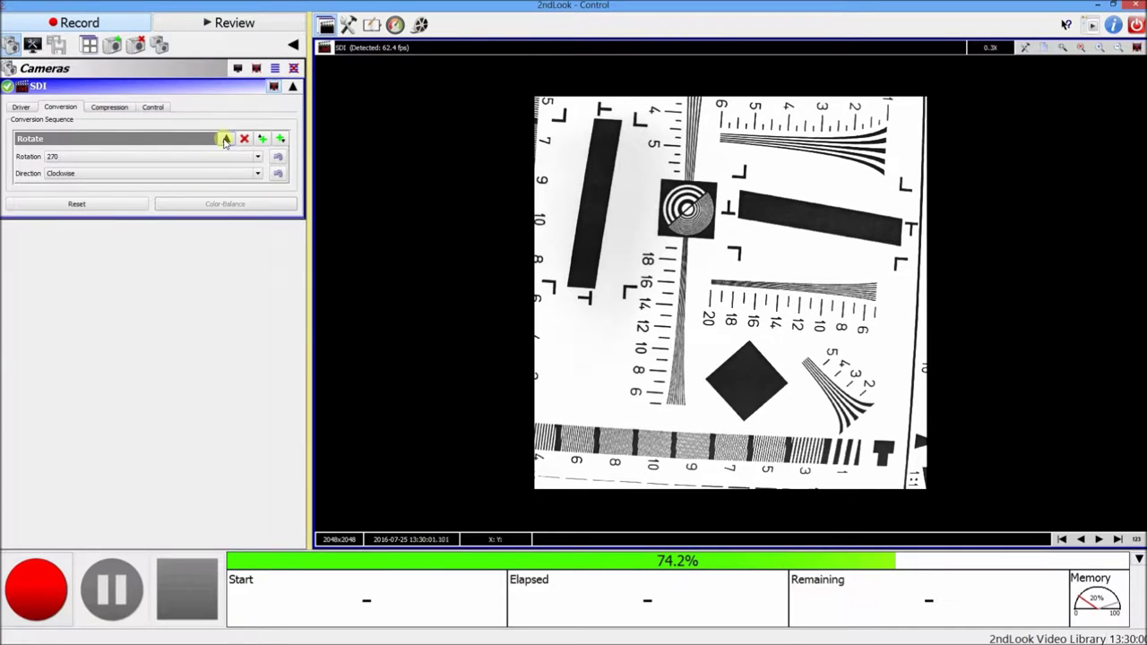
{"action": "left_click", "coordinate": [224, 141]}
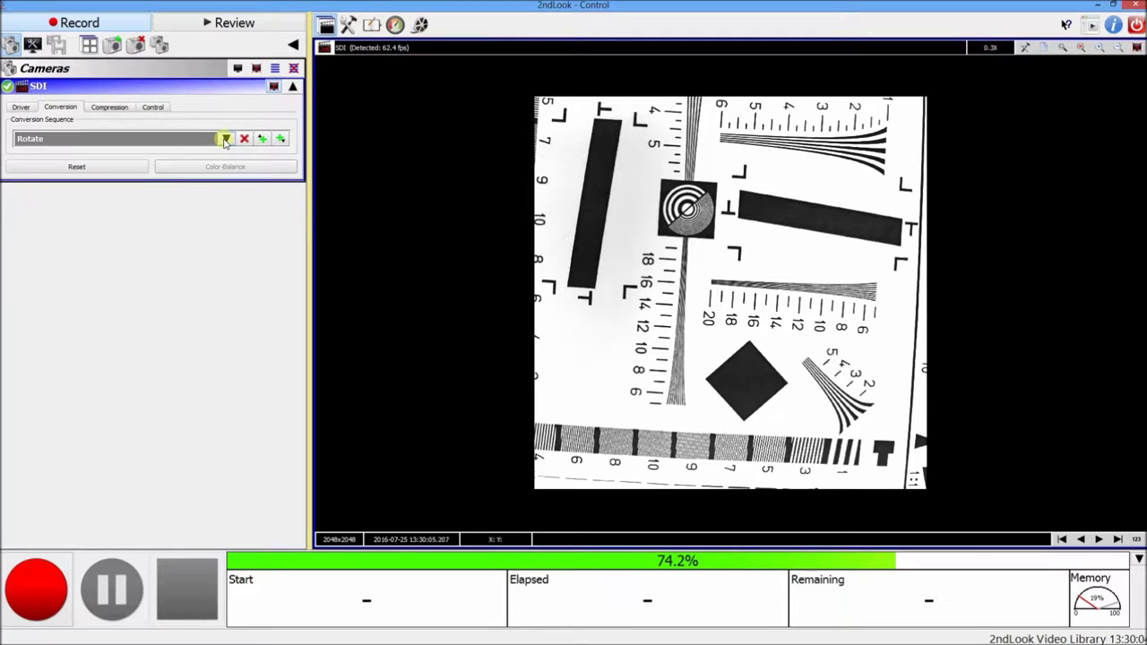
{"action": "left_click", "coordinate": [225, 140]}
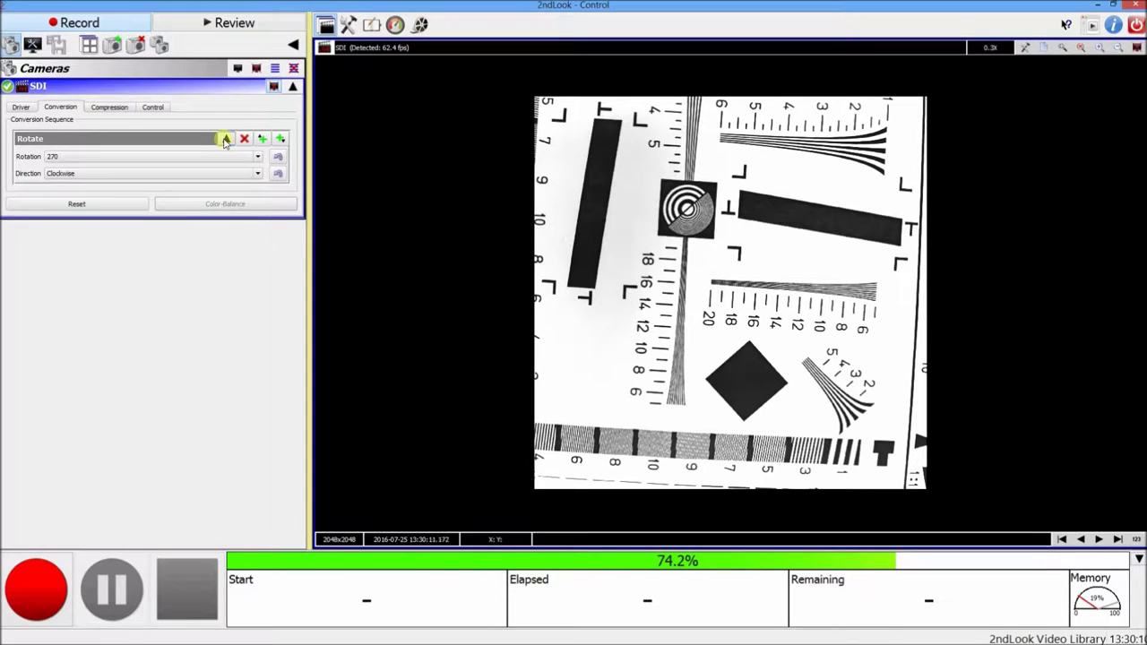
{"action": "left_click", "coordinate": [281, 139]}
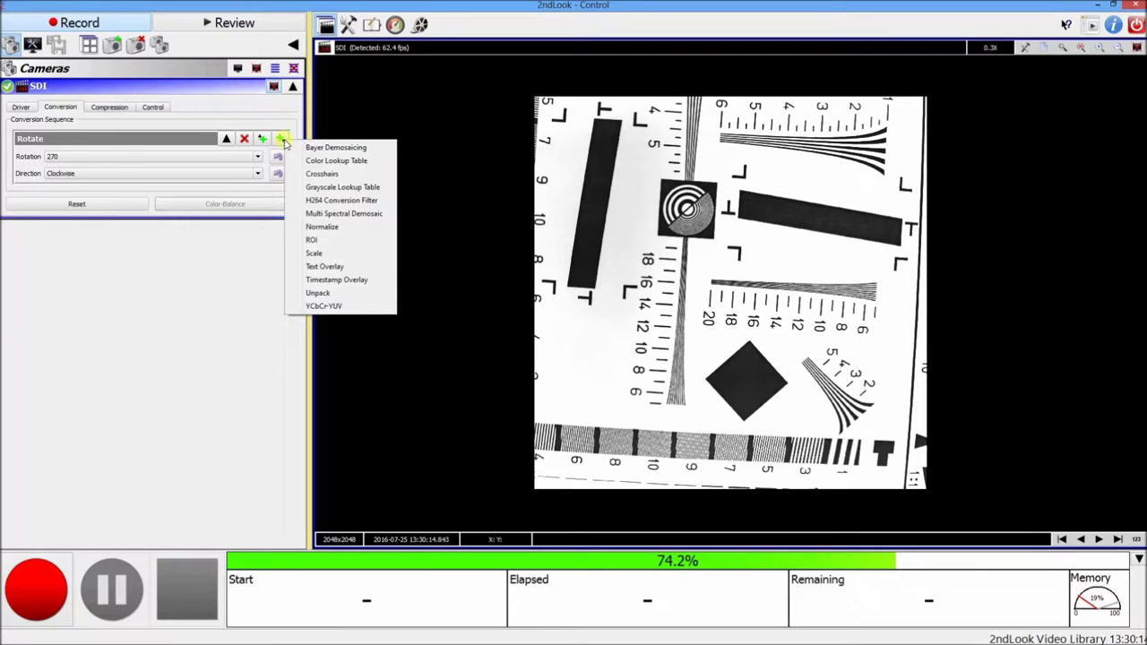
Step: Append a Timestamp Overlay step after Rotate and expand its settings
{"action": "left_click", "coordinate": [311, 284]}
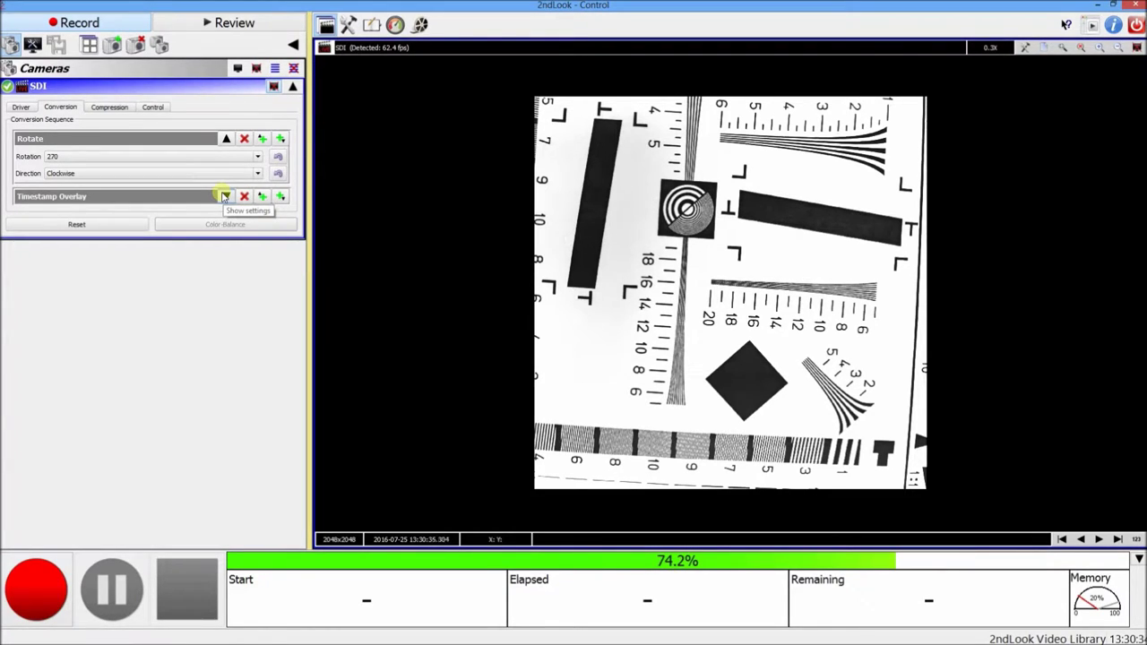
{"action": "left_click", "coordinate": [225, 197]}
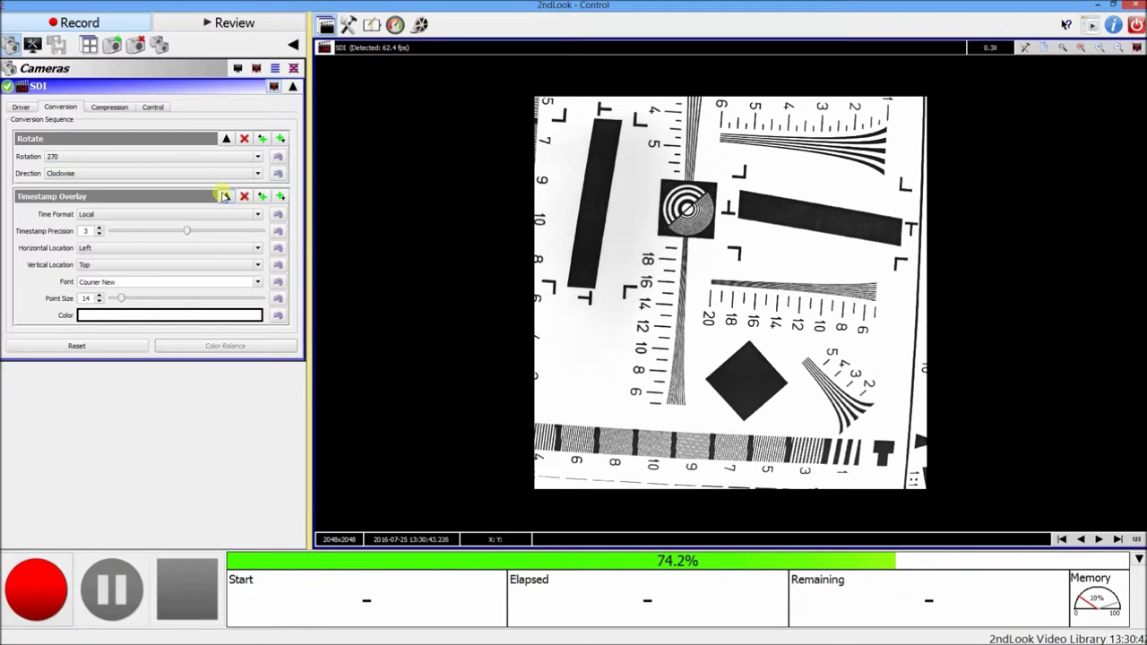
Step: Make the timestamp text black and enlarge it to 48 points
{"action": "left_click", "coordinate": [199, 314]}
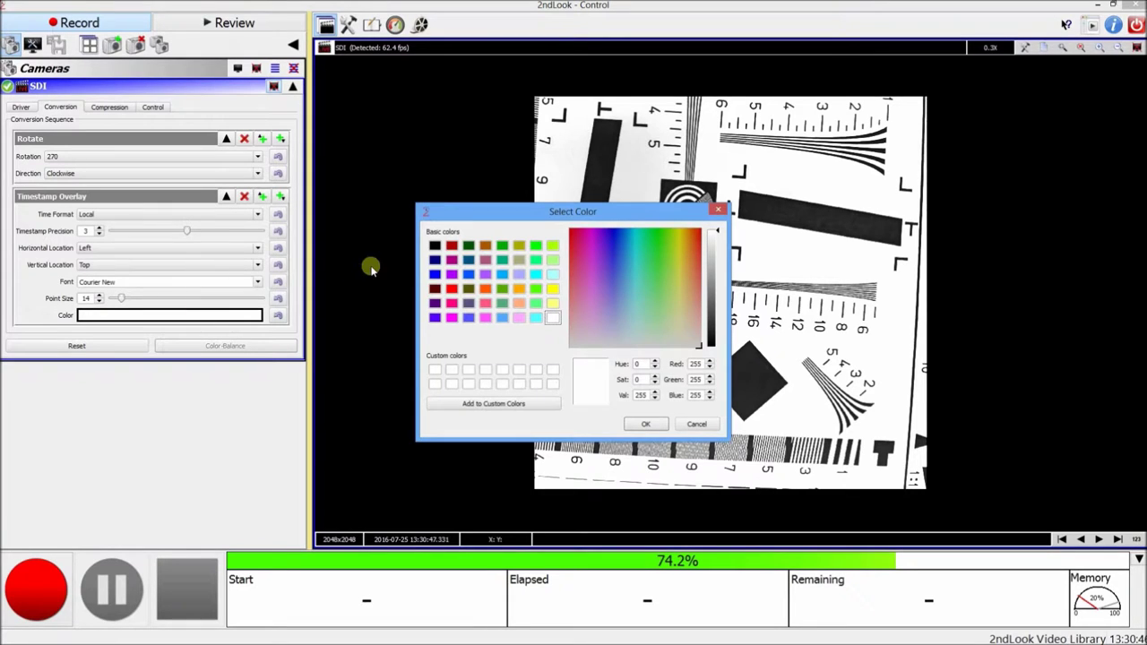
{"action": "left_click", "coordinate": [435, 246]}
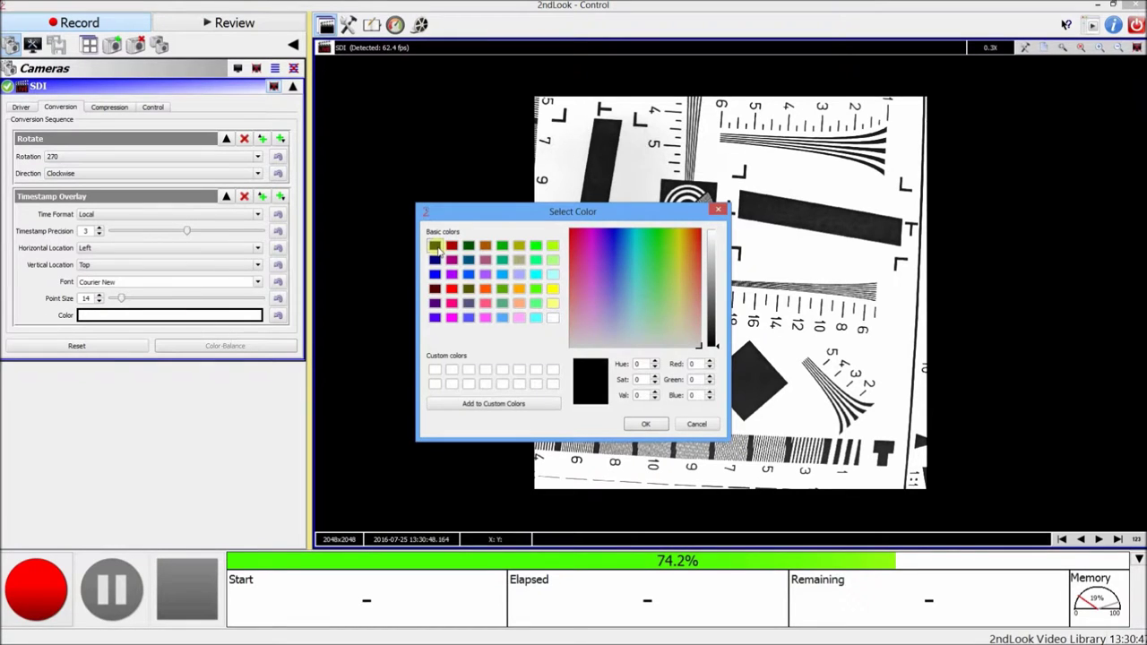
{"action": "left_click", "coordinate": [645, 424]}
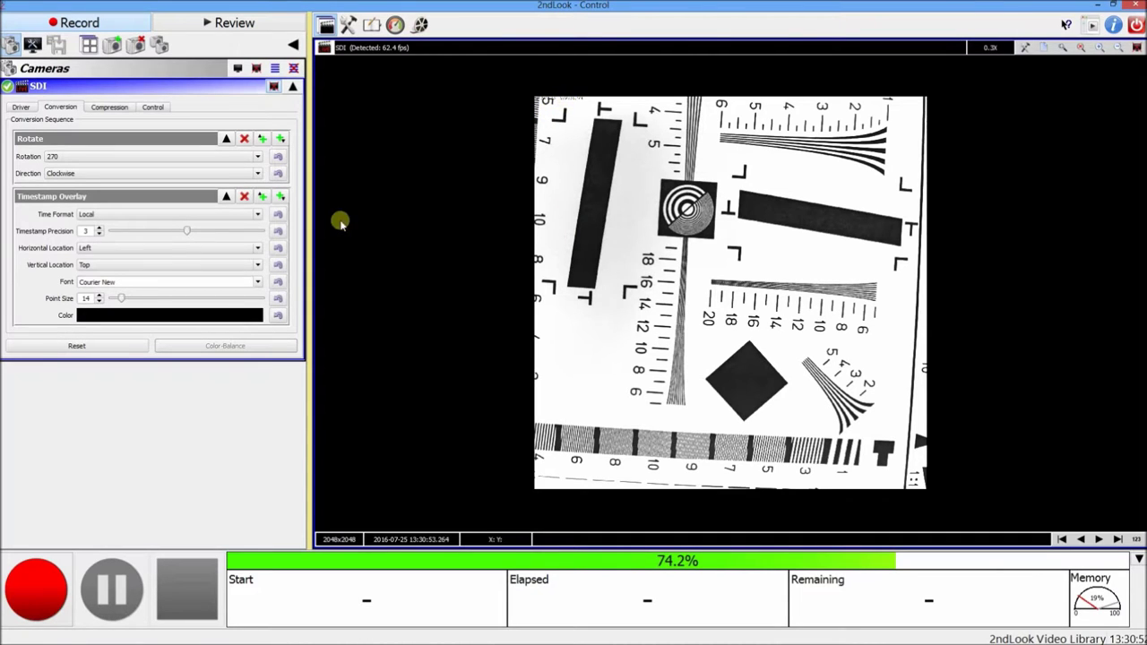
{"action": "left_click_drag", "start_coordinate": [122, 298], "coordinate": [178, 303]}
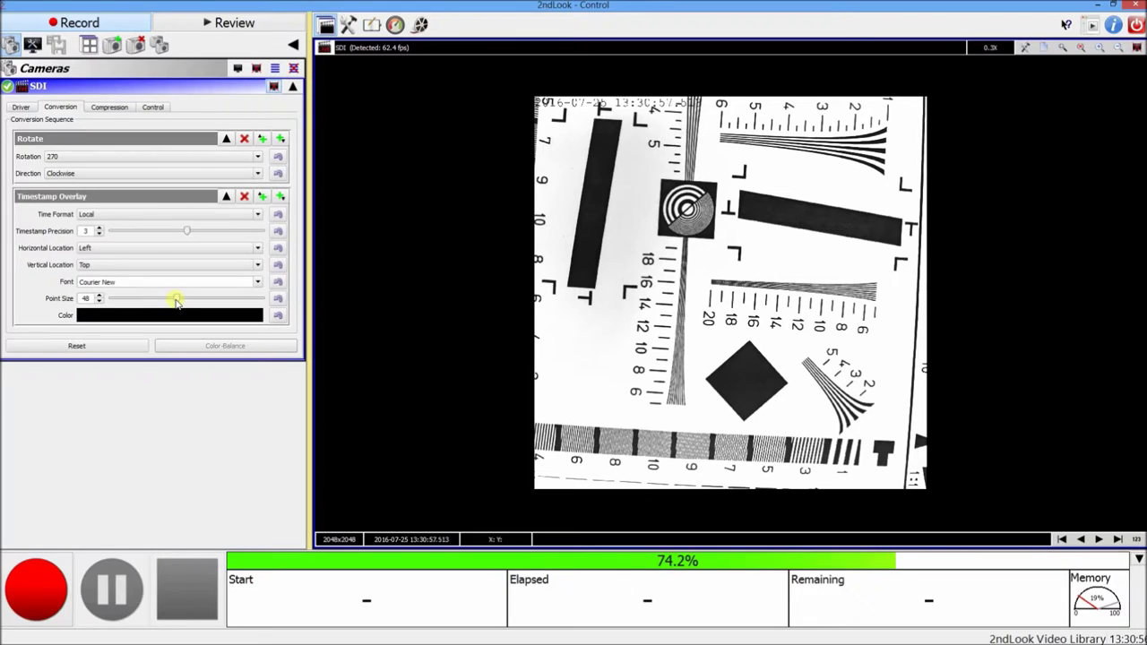
Step: Replace the timestamp font Courier New with Arial
{"action": "left_click", "coordinate": [189, 283]}
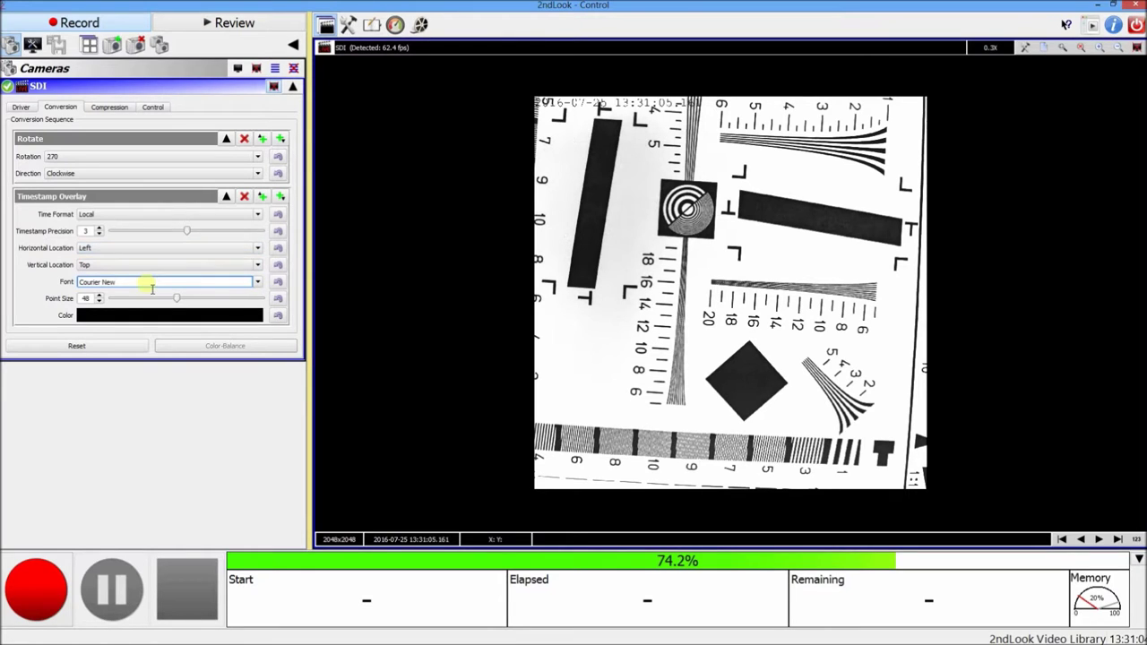
{"action": "left_click_drag", "start_coordinate": [152, 287], "coordinate": [75, 285]}
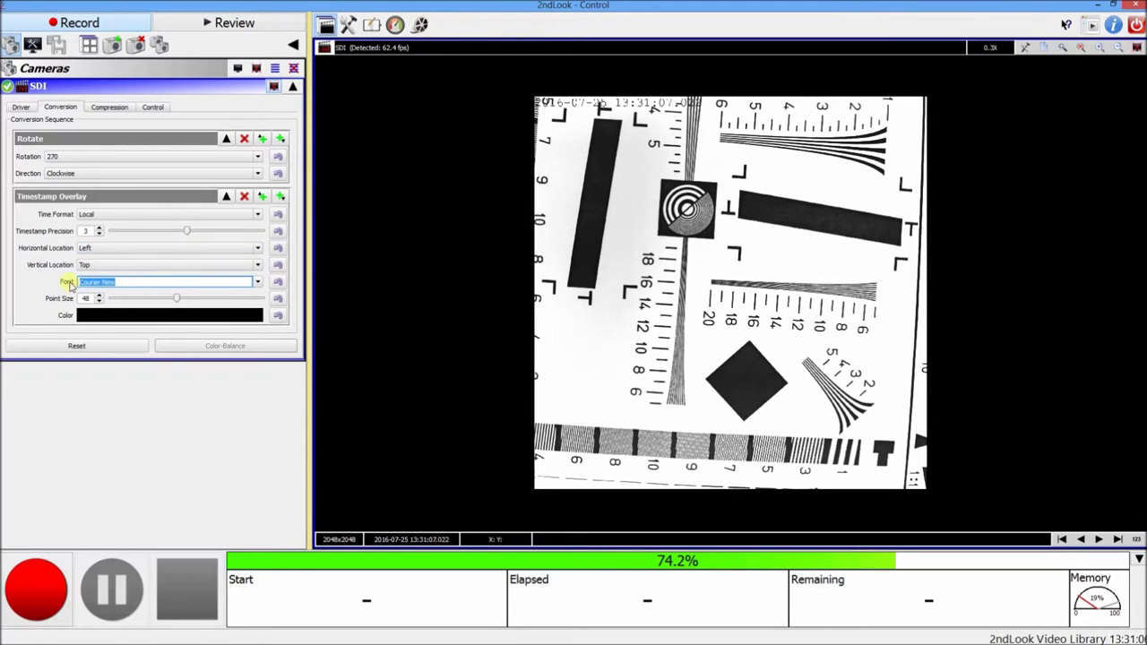
{"action": "type", "text": "Ar"}
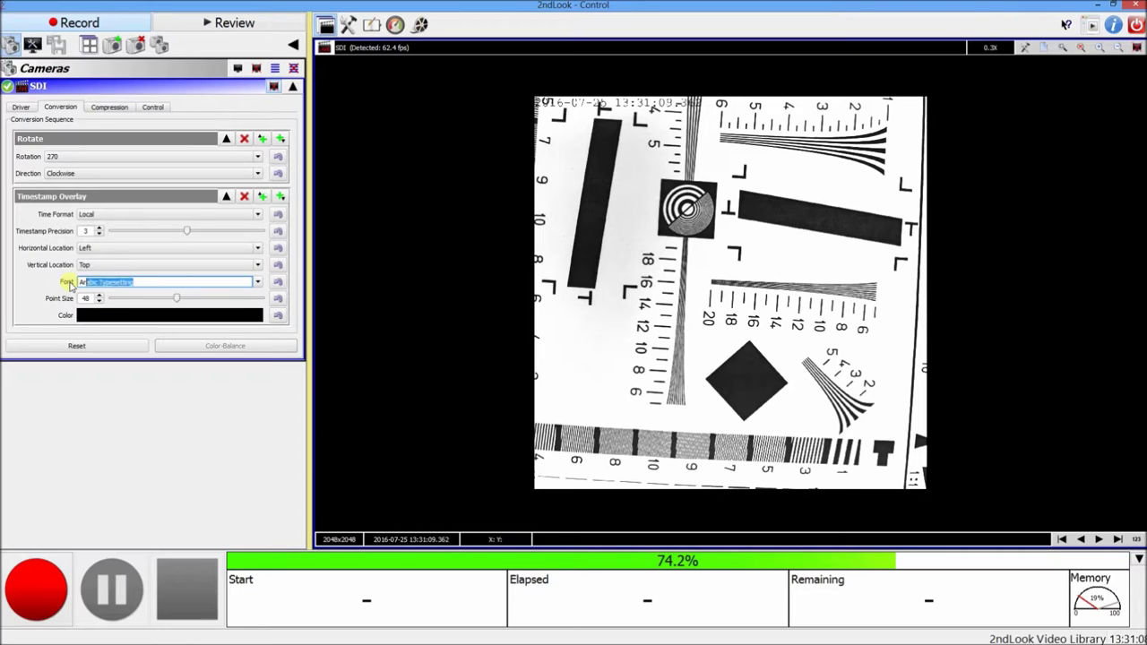
{"action": "type", "text": "ial"}
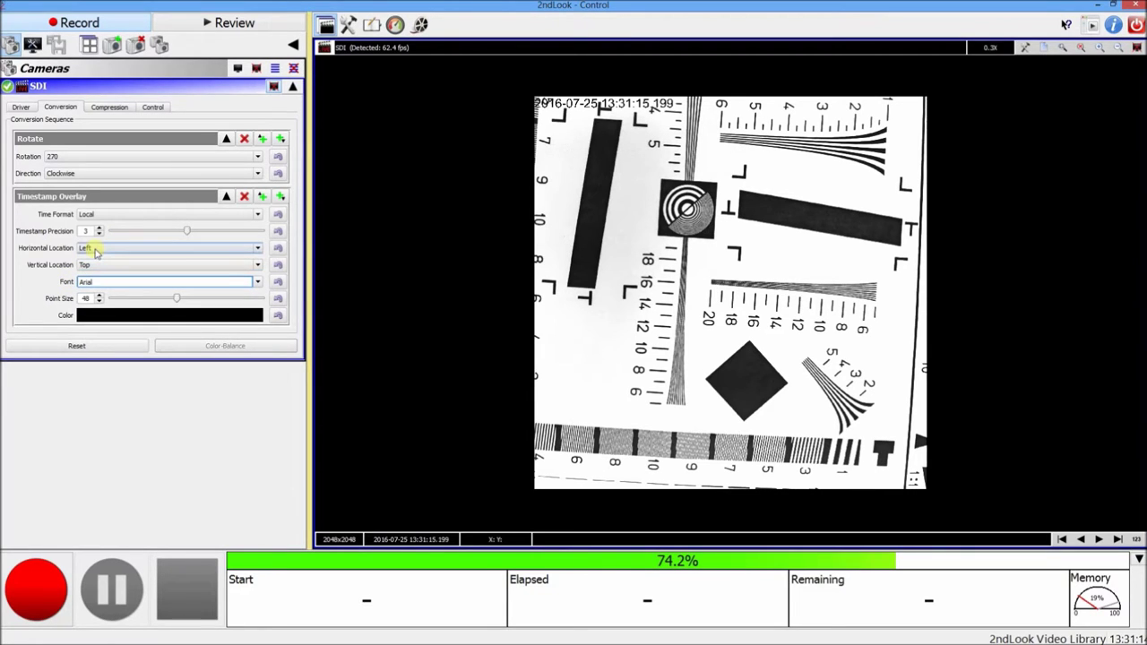
Step: Centre the timestamp horizontally and raise its precision to 4 decimal digits
{"action": "left_click", "coordinate": [94, 249]}
{"action": "left_click", "coordinate": [89, 266]}
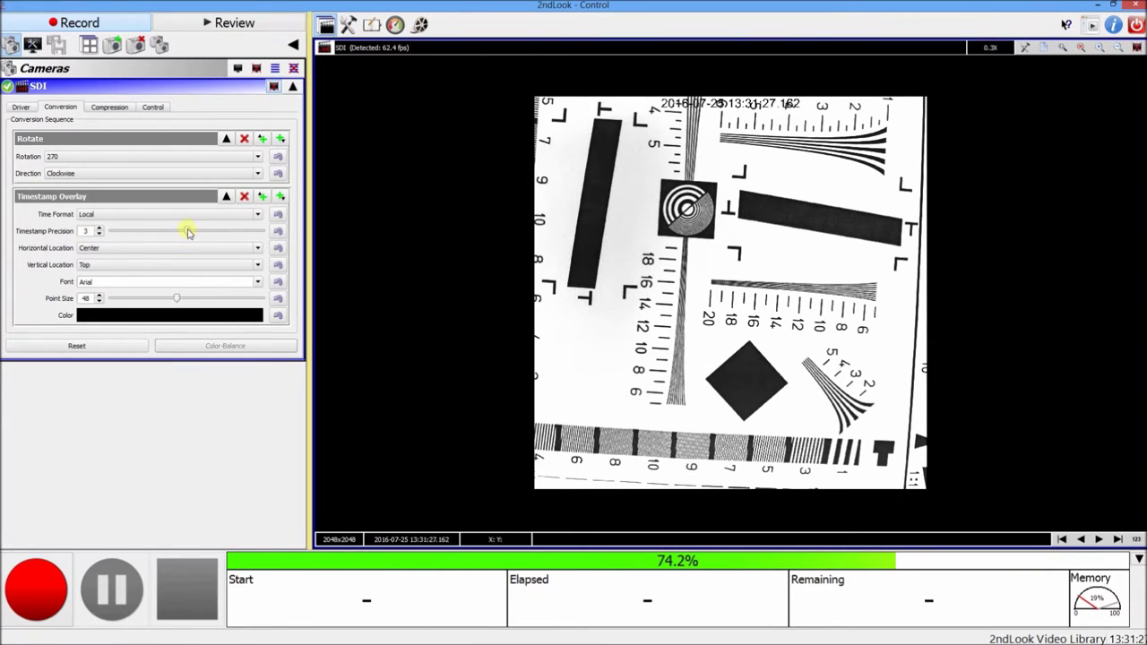
{"action": "left_click_drag", "start_coordinate": [192, 230], "coordinate": [204, 233]}
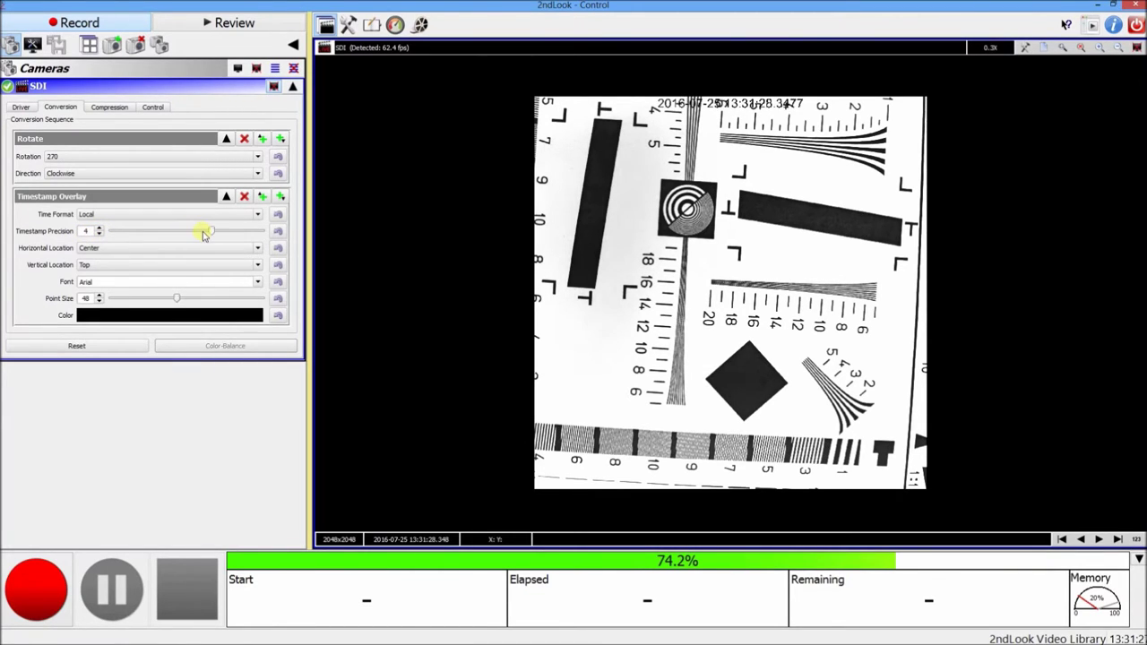
{"action": "left_click", "coordinate": [279, 196]}
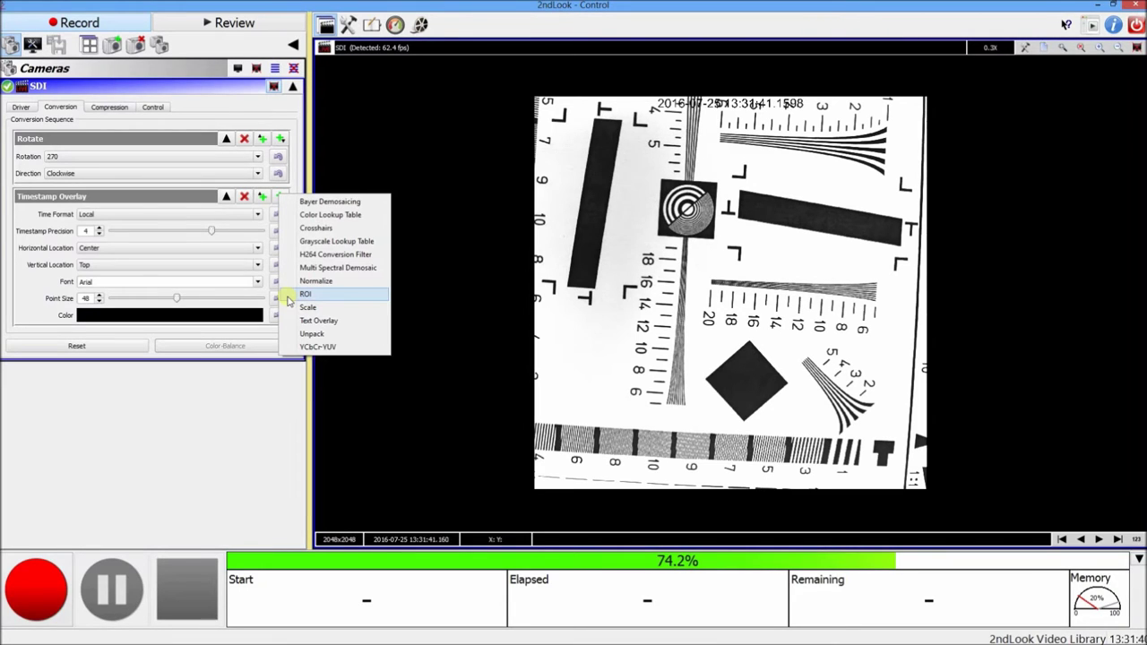
Step: Append a Multi Spectral Demosaic step after Timestamp Overlay and zoom in on the four tiles
{"action": "left_click", "coordinate": [315, 268]}
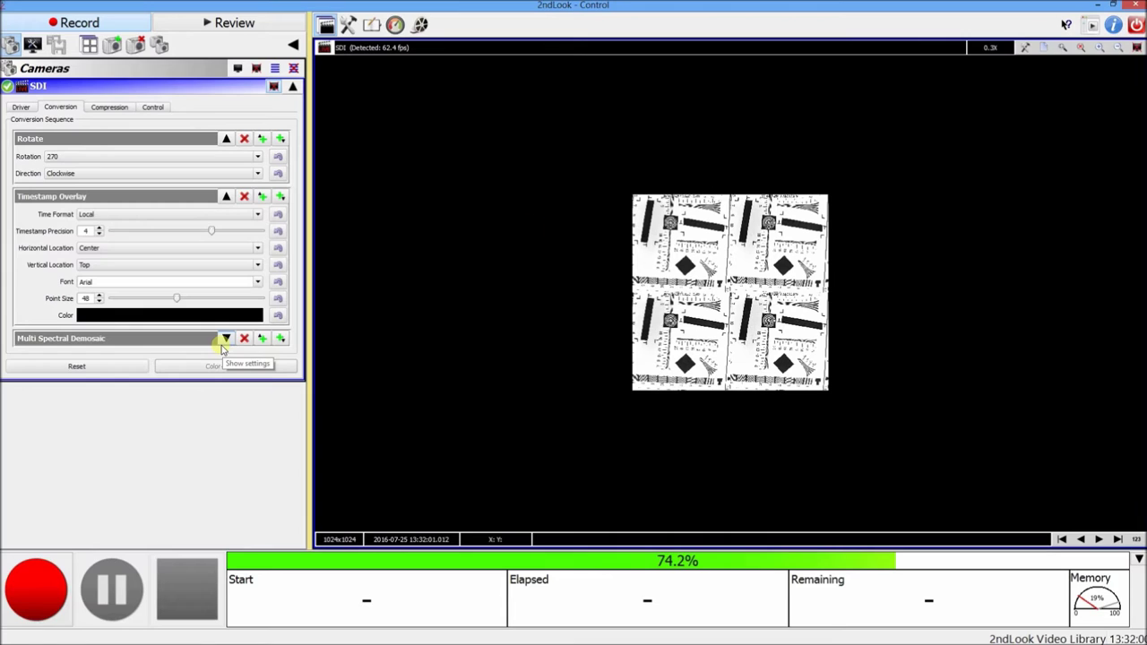
{"action": "left_click", "coordinate": [1102, 51]}
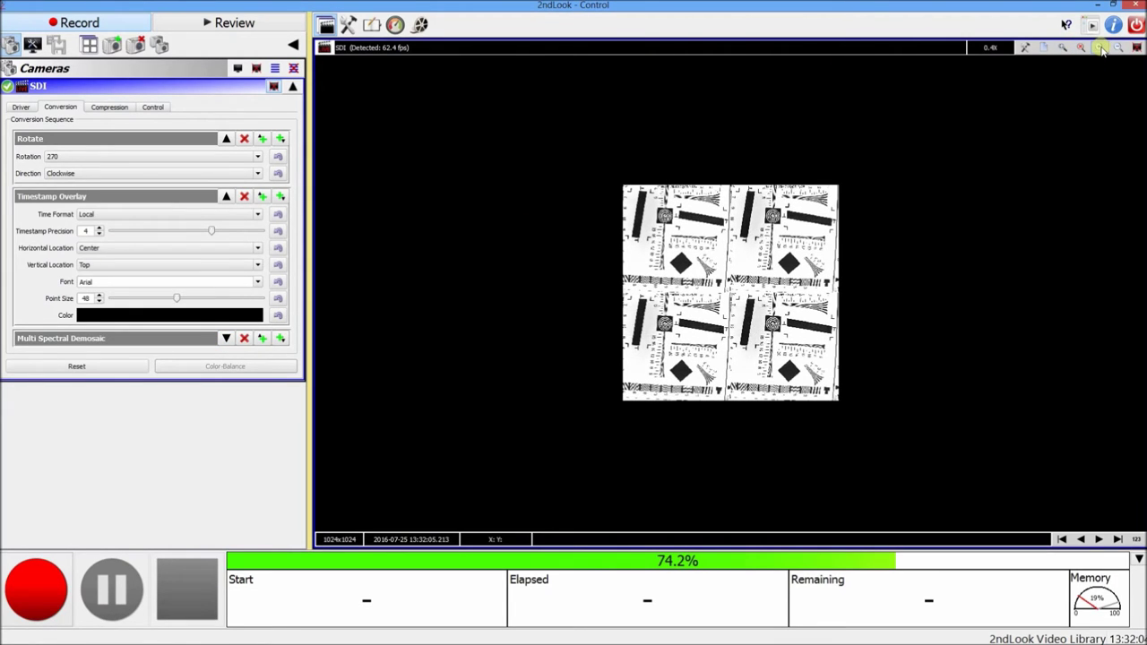
{"action": "left_click", "coordinate": [1102, 51]}
{"action": "left_click", "coordinate": [1102, 51]}
{"action": "left_click", "coordinate": [1102, 51]}
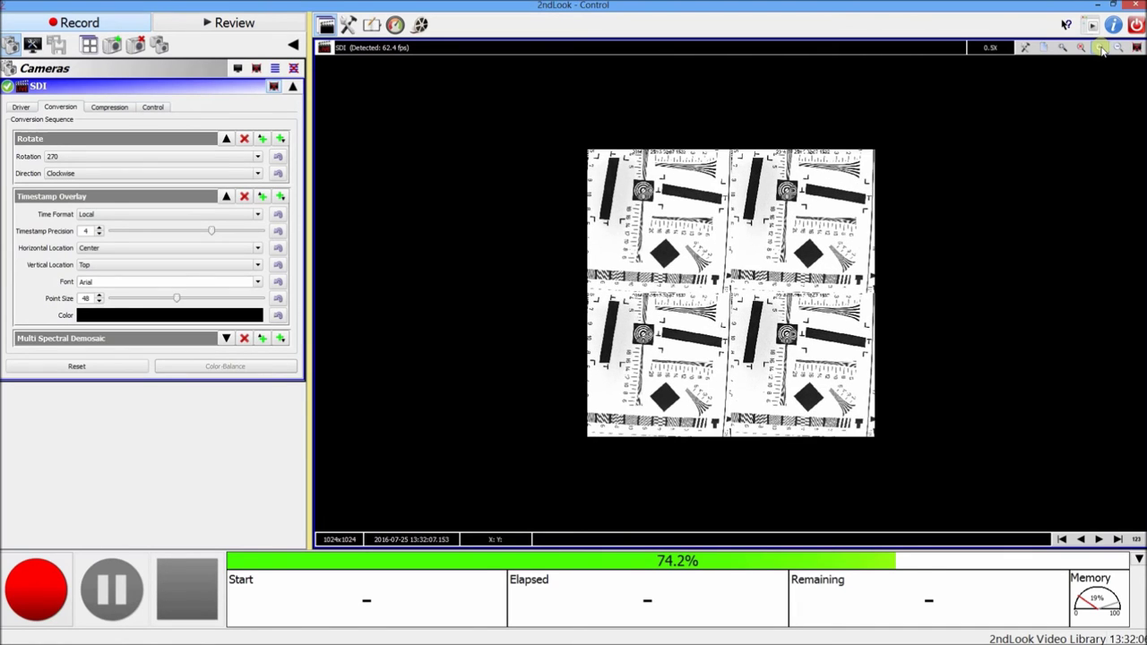
{"action": "left_click", "coordinate": [1102, 51]}
{"action": "left_click", "coordinate": [1102, 51]}
{"action": "left_click", "coordinate": [1103, 51]}
{"action": "left_click", "coordinate": [1103, 51]}
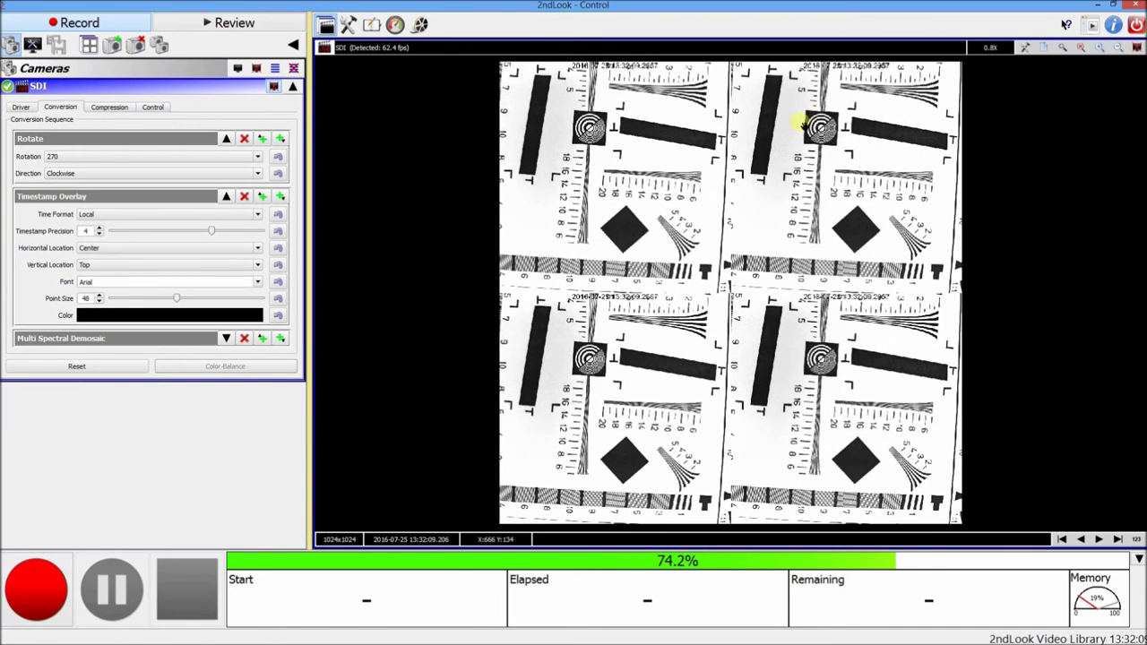